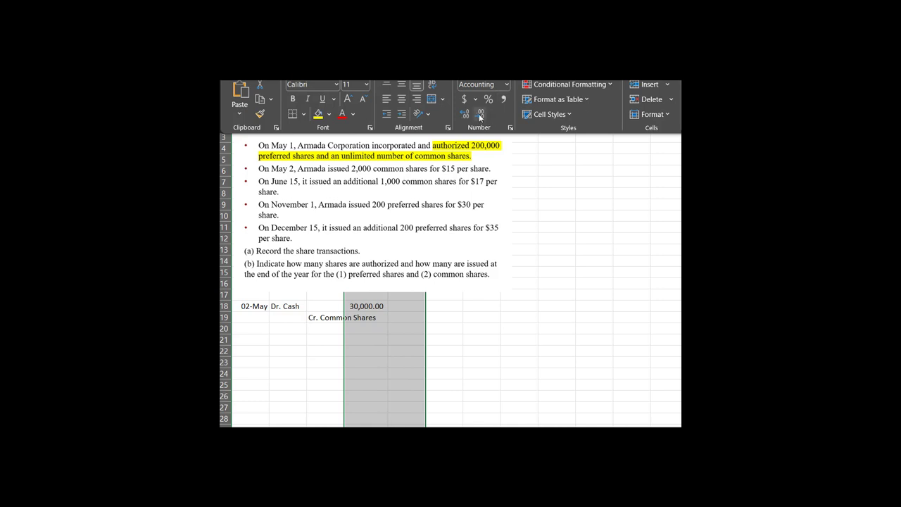
Copy the May 2 cash amount from D18 into E19 as the Common Shares credit
left_click(412, 331)
left_click(412, 350)
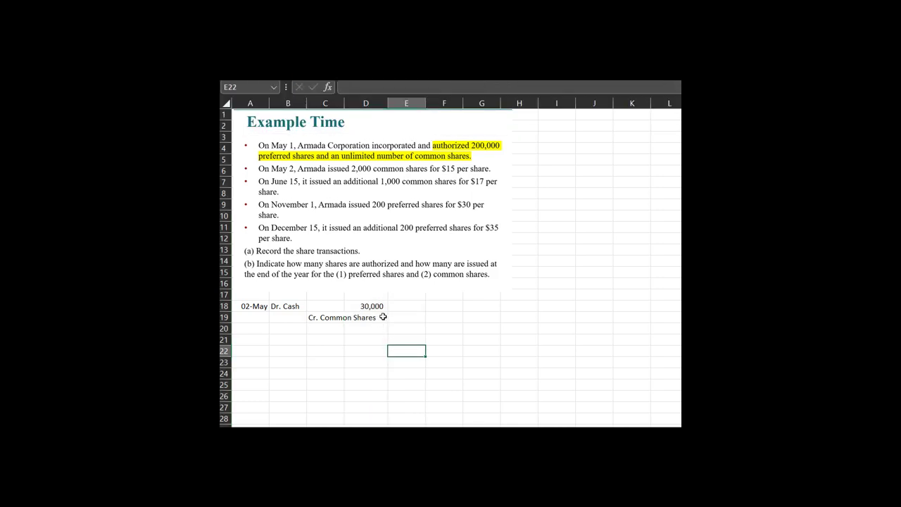
left_click(373, 307)
key("ctrl+c")
left_click(395, 324)
left_click(403, 317)
key("ctrl+v")
Enter the description "Issuance of 2,000 common shares" in B20 under the May 2 entry
left_click(301, 329)
type("To")
key("BackSpace")
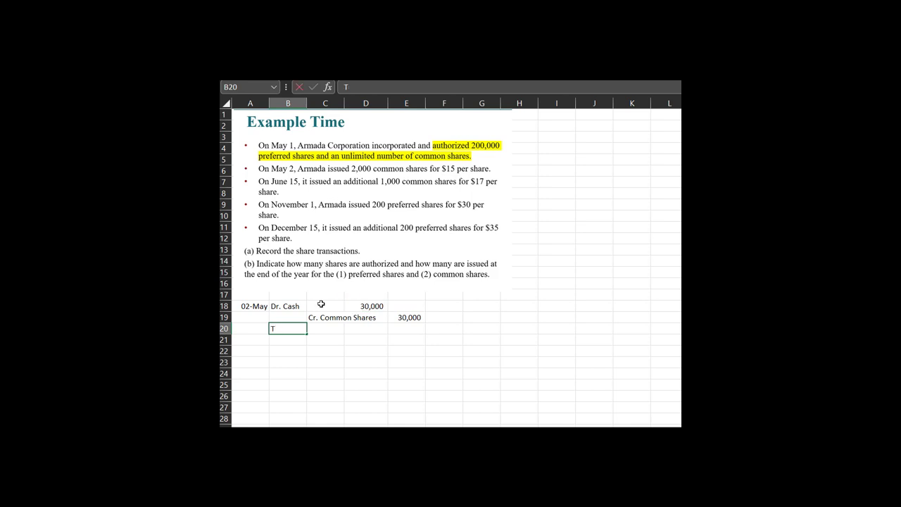
type("Issuance of 2,000")
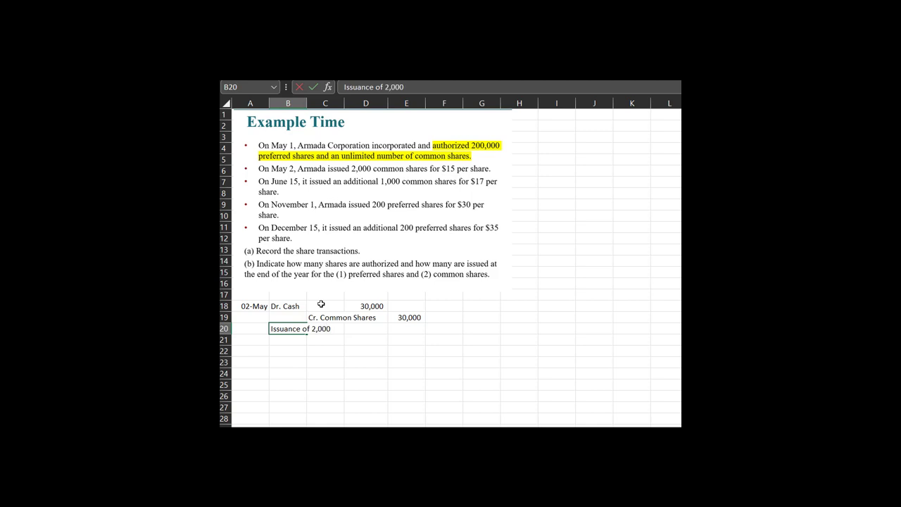
type(" common shares")
key("Return")
Enter the date June 15 in A22 for the second journal entry
key("Down")
key("Left")
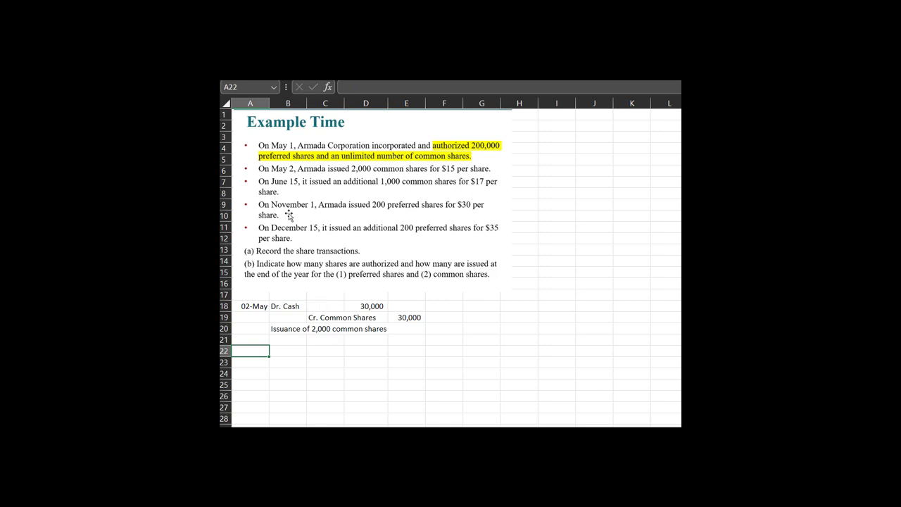
type("i")
type("Jun")
key("BackSpace")
key("BackSpace")
key("BackSpace")
type("June 15")
key("Tab")
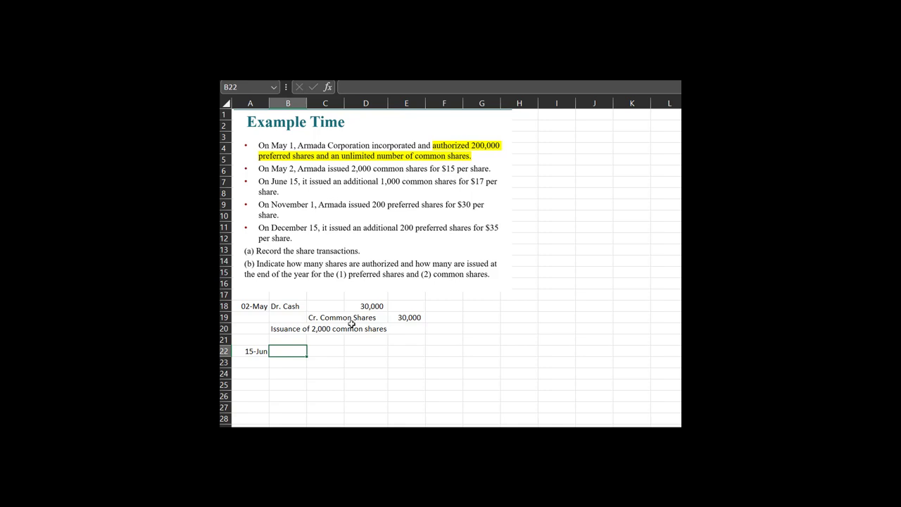
Enter "Dr. Cash" in B22 and "Cr.Common Shares" in C23 for the June 15 entry
left_click(381, 196)
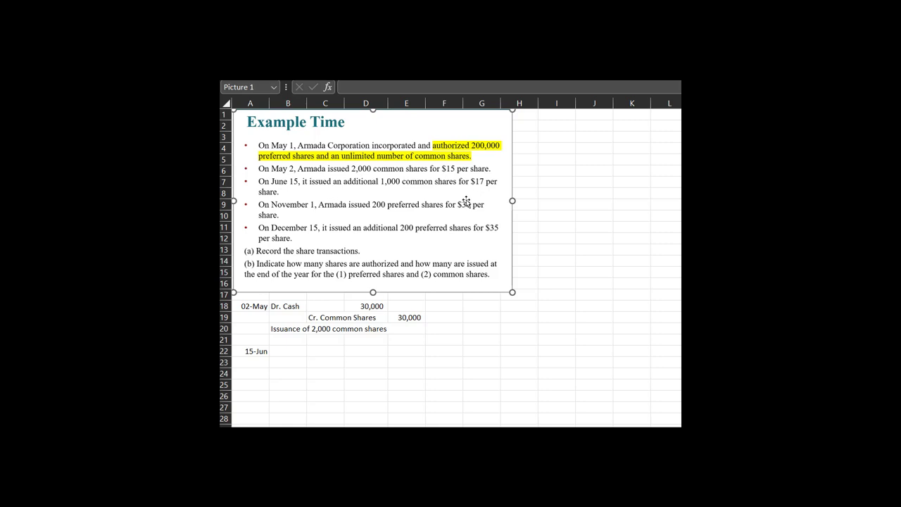
left_click(282, 354)
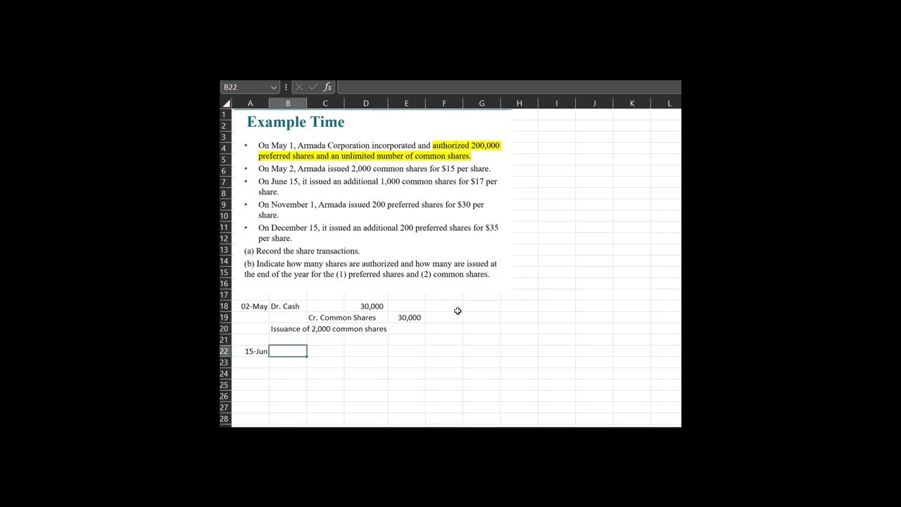
type("Dr. Cash")
key("Return")
key("Tab")
type("Cr,")
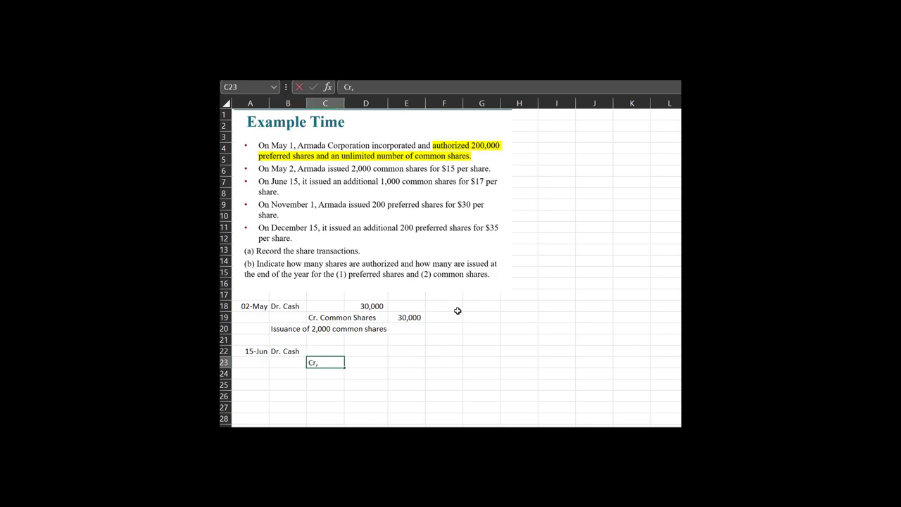
key("BackSpace")
key("BackSpace")
key("BackSpace")
type(".Common Shares")
Calculate the June 15 cash debit in D22 with the formula =1000*17
key("Up")
key("Right")
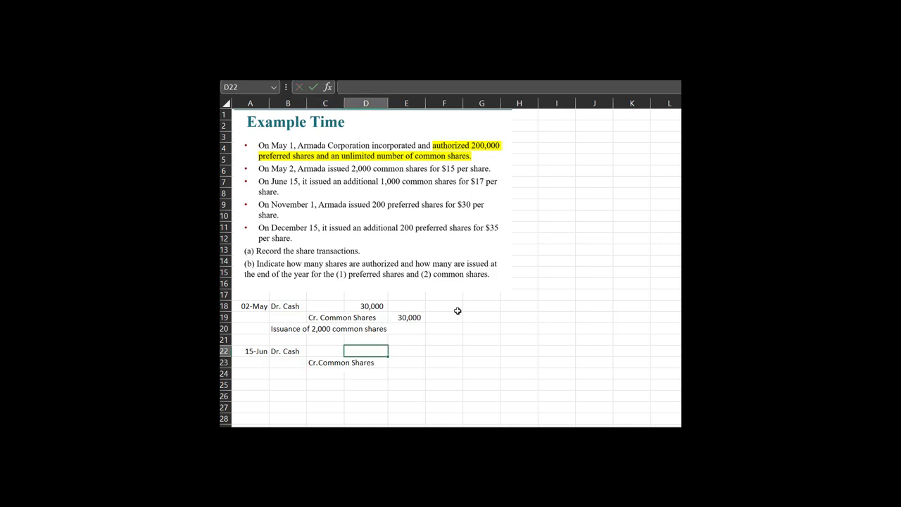
type("=1000-17")
key("Return")
key("Up")
left_click(375, 87)
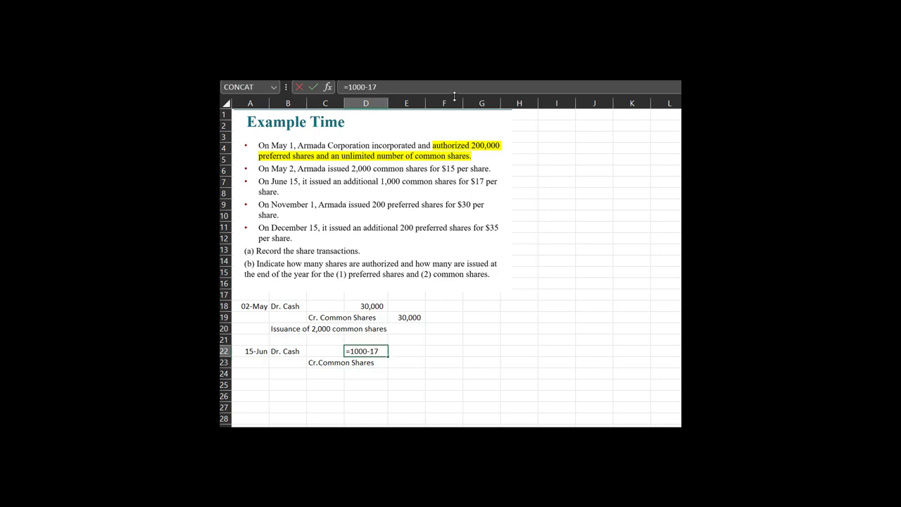
key("BackSpace")
type("*")
key("Return")
Copy the June 15 cash amount from D22 into E23 as the Common Shares credit
key("Up")
key("ctrl+c")
key("Down")
key("Right")
key("ctrl+v")
Copy the issuance description from B20 into B24 under the June 15 entry
key("Down")
key("Left")
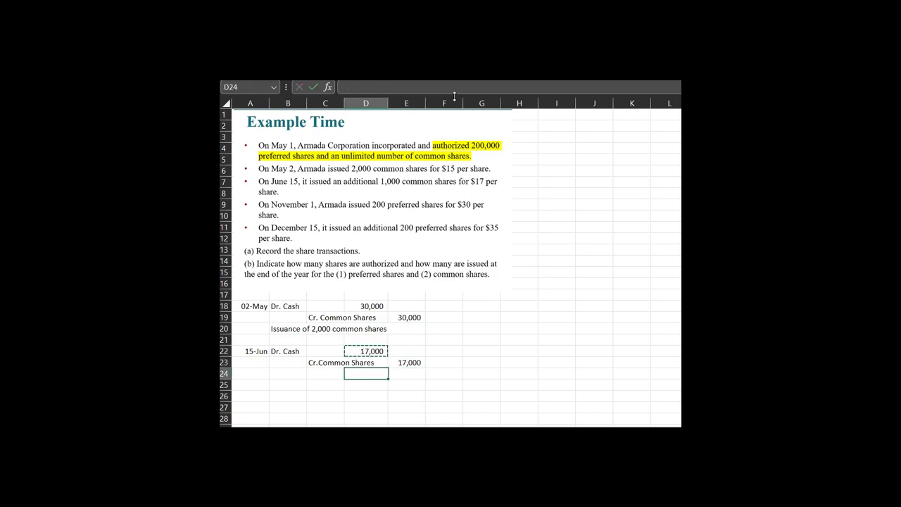
key("Up")
key("Left")
key("Up")
key("Up")
key("Up")
key("Left")
key("ctrl+c")
key("Down")
key("Down")
key("Down")
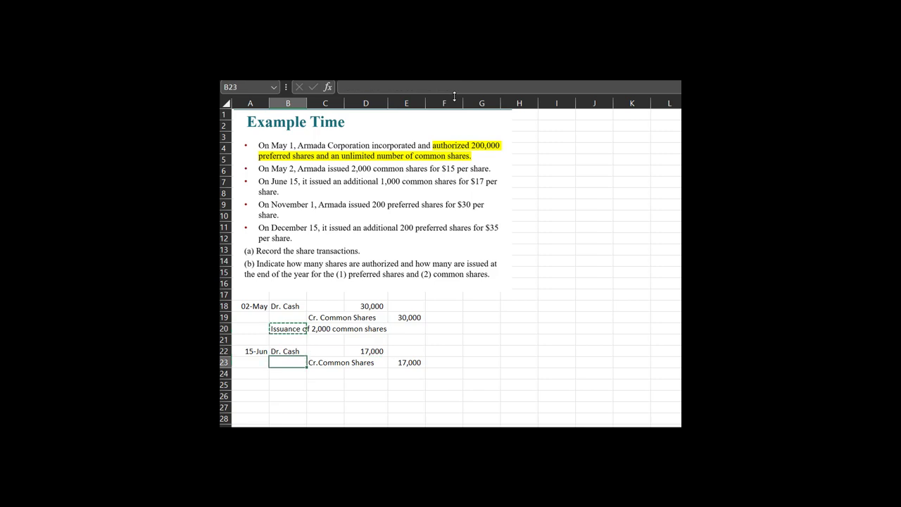
key("Down")
key("ctrl+v")
Change the description in B24 to "Issuance of 1,000 common shares"
left_click(392, 86)
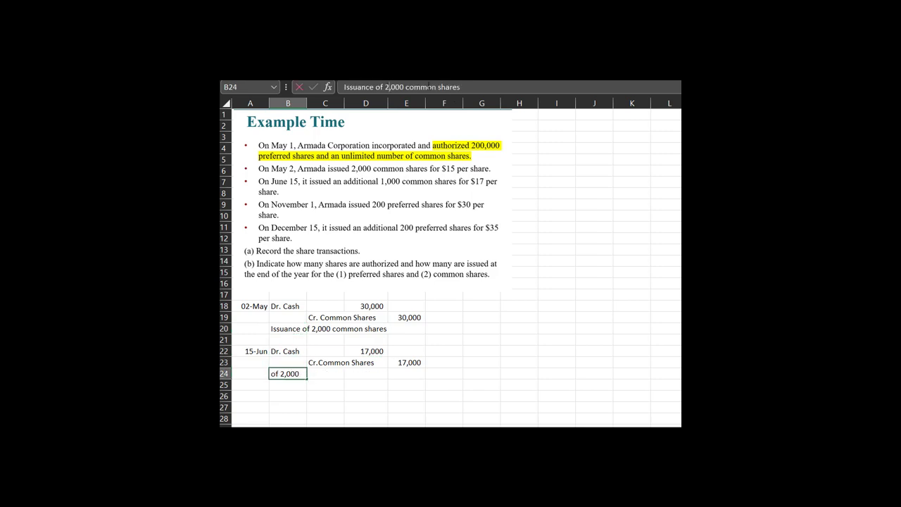
key("BackSpace")
type("1")
key("Return")
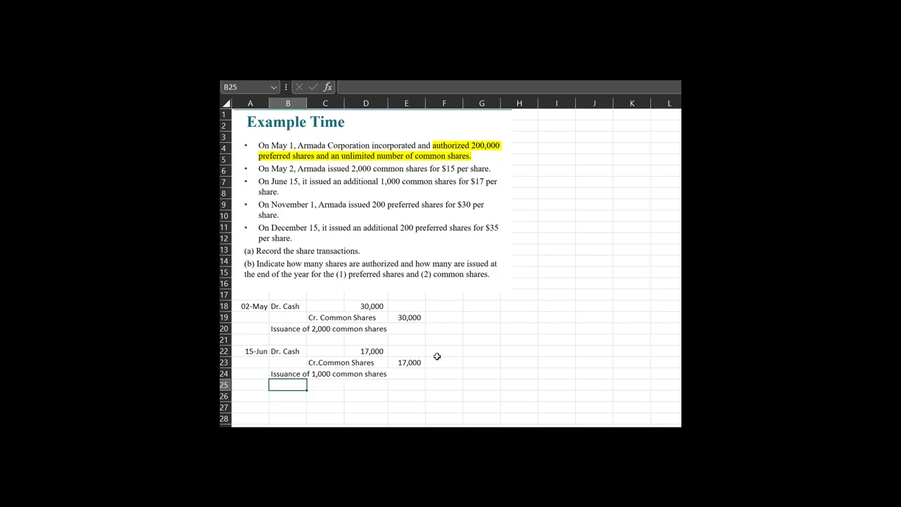
Shrink the problem picture and remove three rows beneath it so the journal entries move up to row 15
left_click(261, 394)
left_click(356, 249)
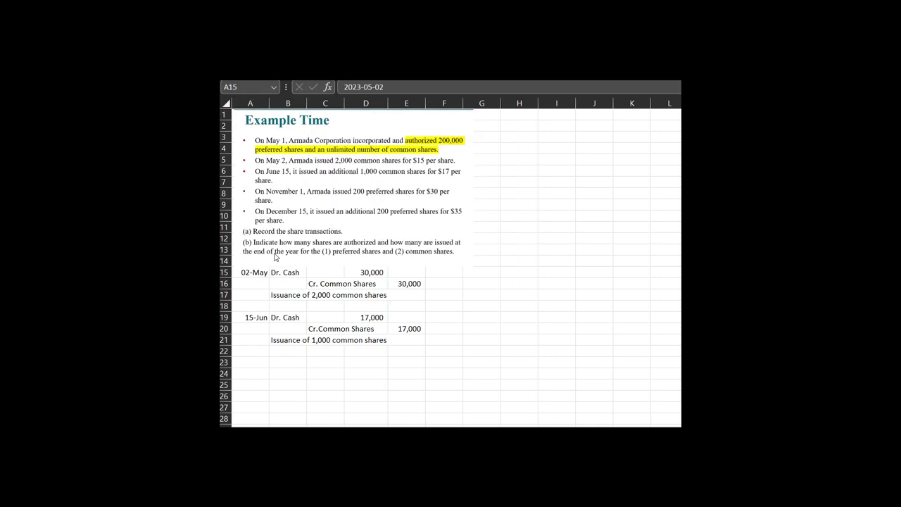
Start the November 1 entry in row 23 with the date, "Dr. Cash" in B23 and "Cr. Preferred Shares" in C24
left_click(252, 363)
type("November 1")
key("Return")
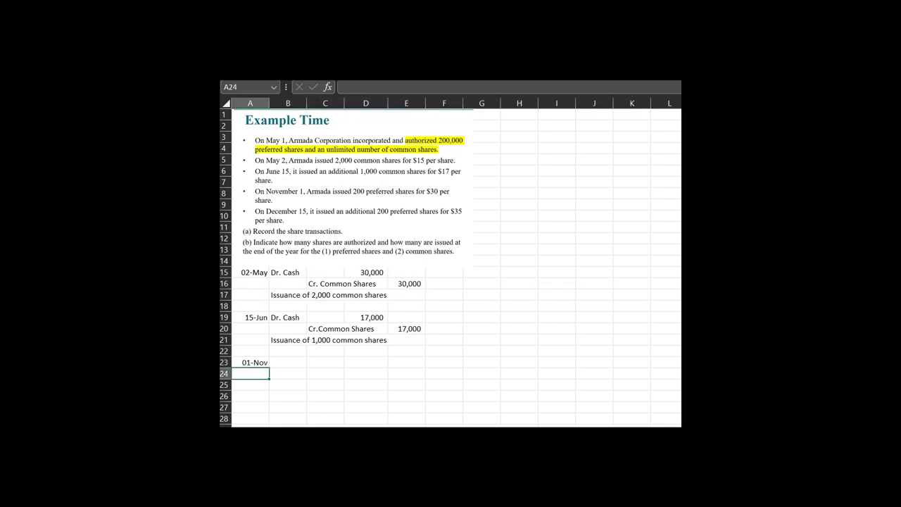
key("Up")
key("Right")
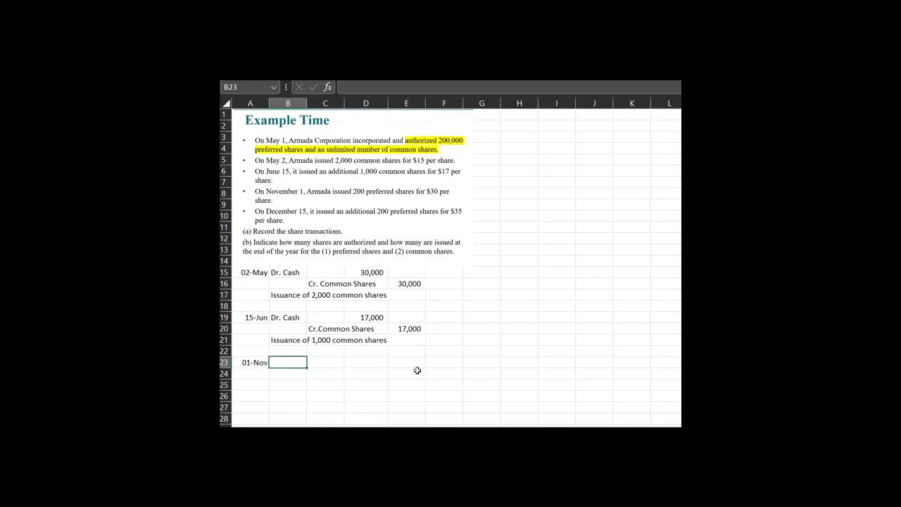
type("Dr. Cash")
key("Return")
key("Right")
type("Cr")
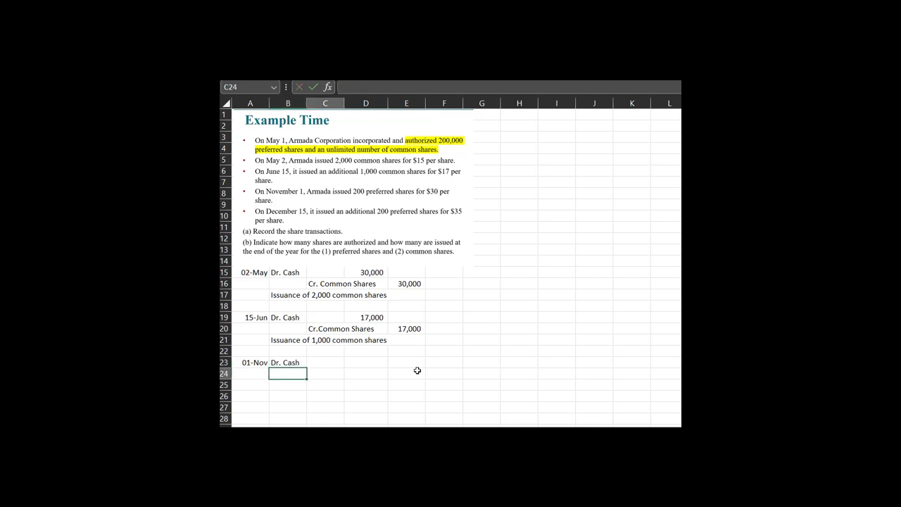
type(". Preferred Shares")
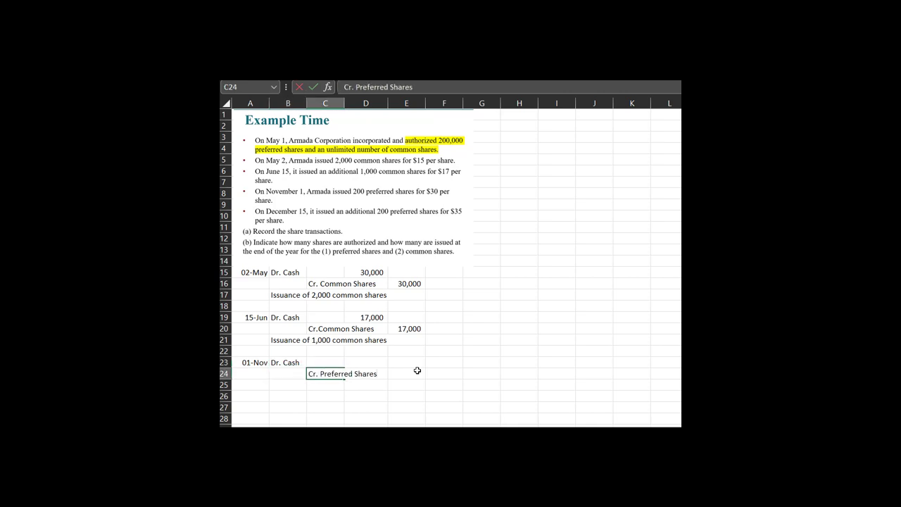
Calculate the November 1 cash debit in D23 with the formula =200*30
key("Up")
key("Right")
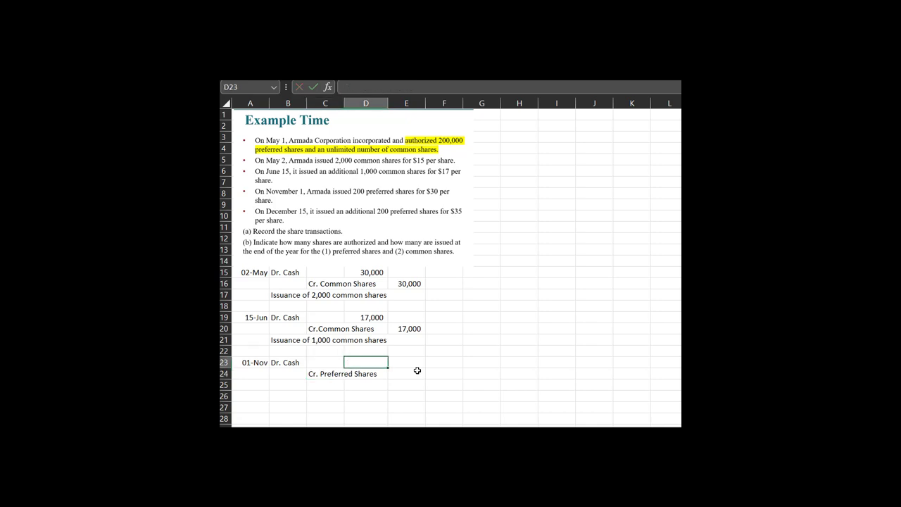
type("=200*30")
key("Return")
Copy the November 1 cash amount from D23 into E24 as the Preferred Shares credit
key("Up")
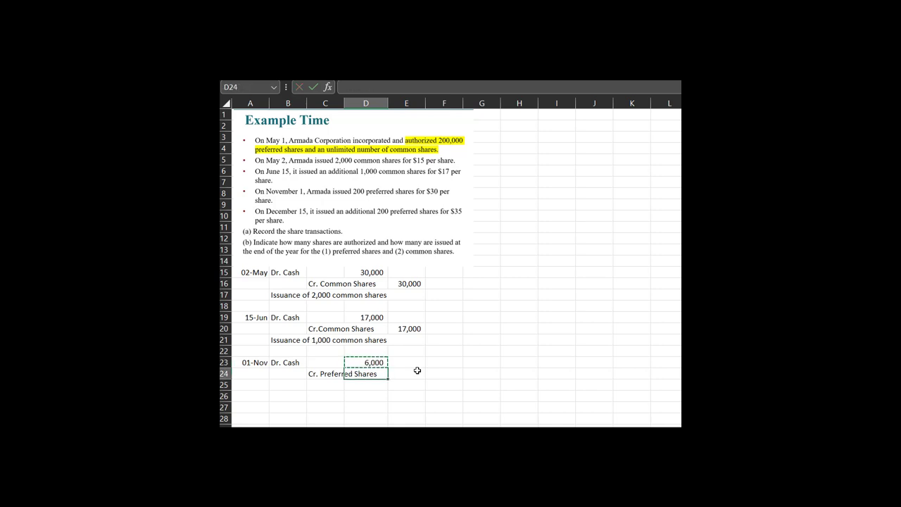
key("ctrl+c")
left_click(416, 370)
key("ctrl+v")
Enter the description "Issuance of 200 preferred shares" in B25 under the November 1 entry
key("Down")
key("Left")
key("Left")
key("Left")
type("Issnuance")
key("BackSpace")
key("BackSpace")
key("BackSpace")
key("BackSpace")
key("BackSpace")
key("BackSpace")
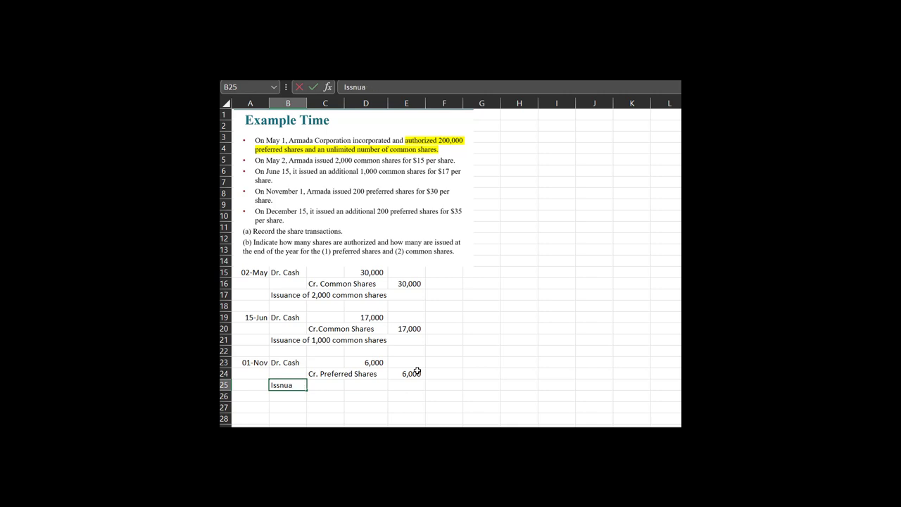
type("uance of 200 preferred shares")
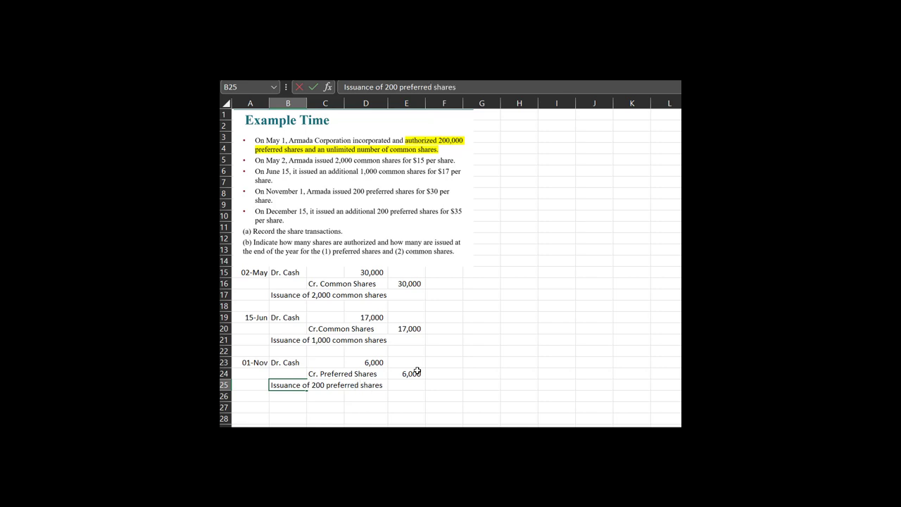
key("Return")
Shrink the problem picture further and remove one row beneath it so the journal entries start at row 14
key("Return")
key("Left")
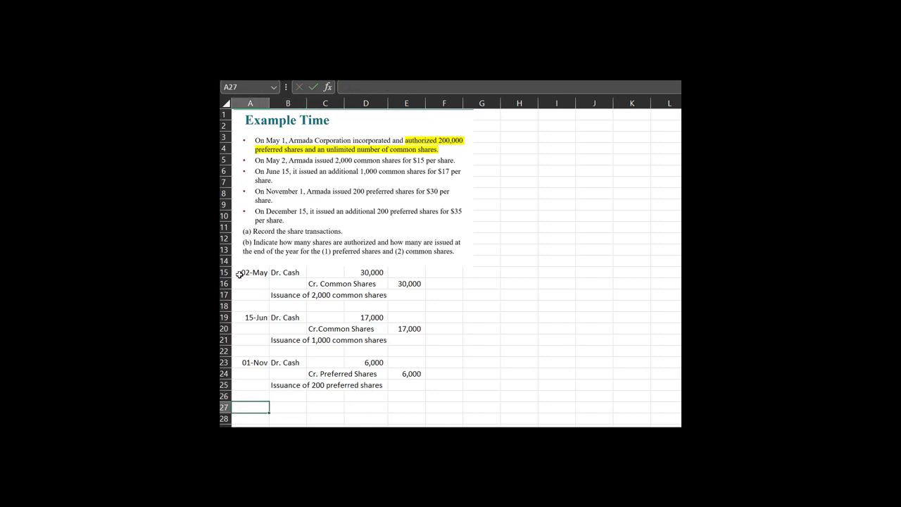
left_click(277, 229)
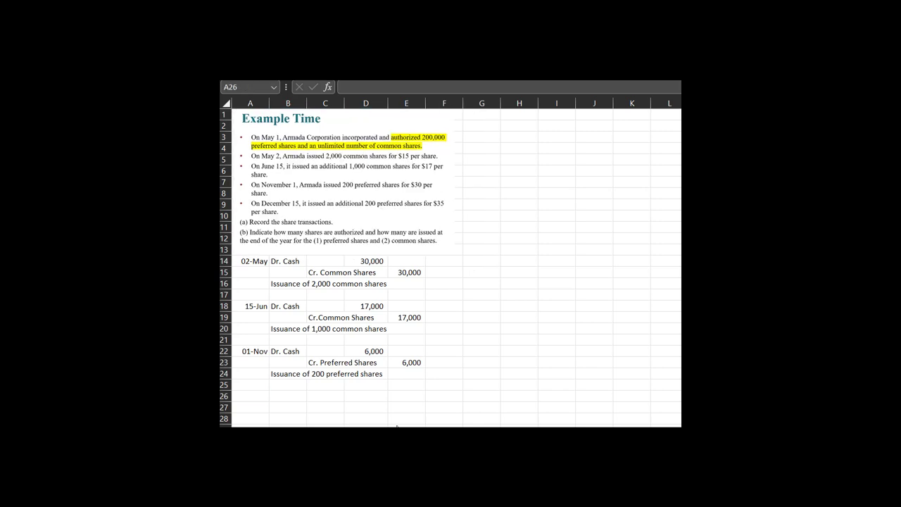
Enter the date December 15 in A26 and "Dr. Cash" in B26
left_click(259, 395)
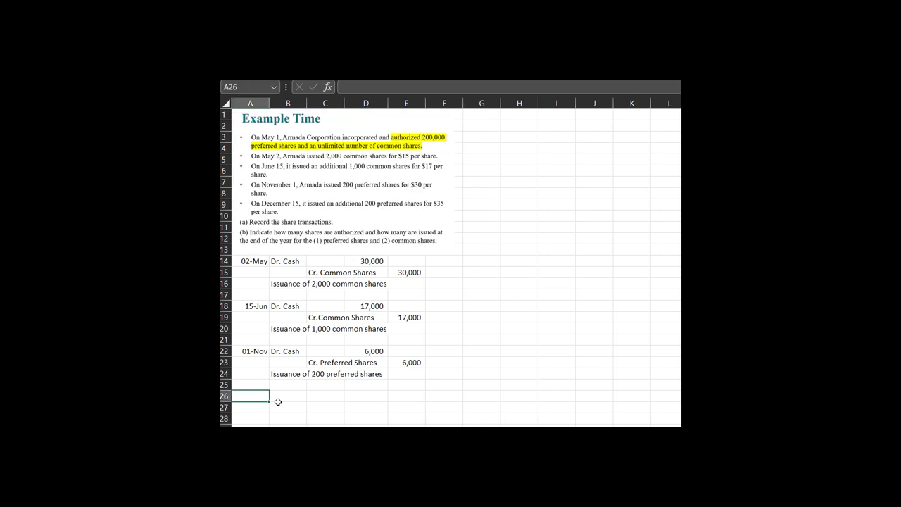
type("December 15")
key("Return")
key("Up")
key("Right")
type("Dr. Cash")
key("Return")
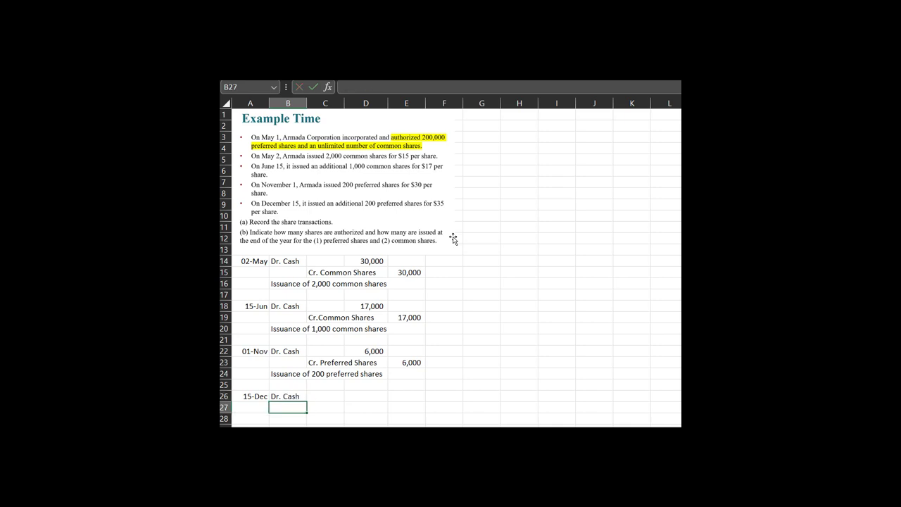
Enter "Cr. Preferred Shares" in C27 as the credit line of the December 15 entry
key("Right")
type("Cr.")
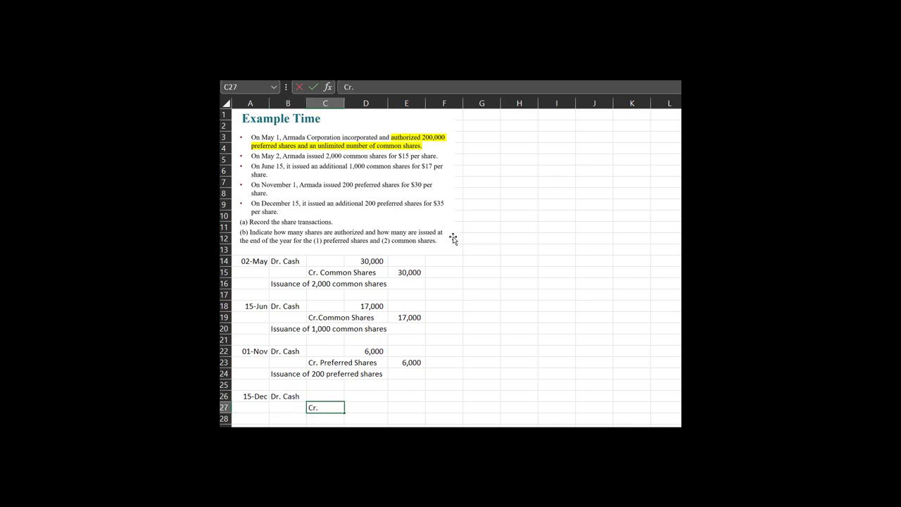
type(" Preffered")
key("BackSpace")
key("BackSpace")
key("BackSpace")
key("BackSpace")
key("BackSpace")
type("erred Sh")
key("BackSpace")
key("BackSpace")
type("s")
key("BackSpace")
type("Sh")
key("BackSpace")
key("BackSpace")
type("Shares")
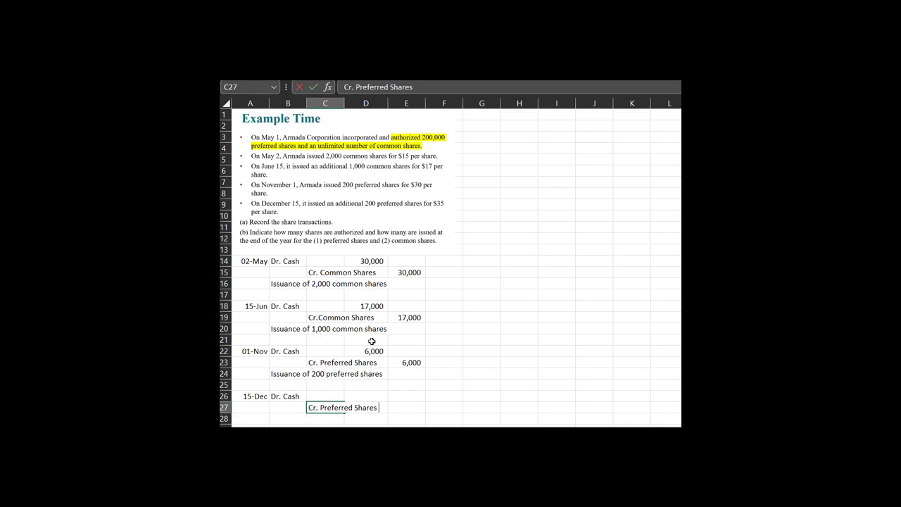
Calculate the December 15 cash debit in D26 with the formula =200*35
left_click(387, 402)
left_click(384, 396)
type("=")
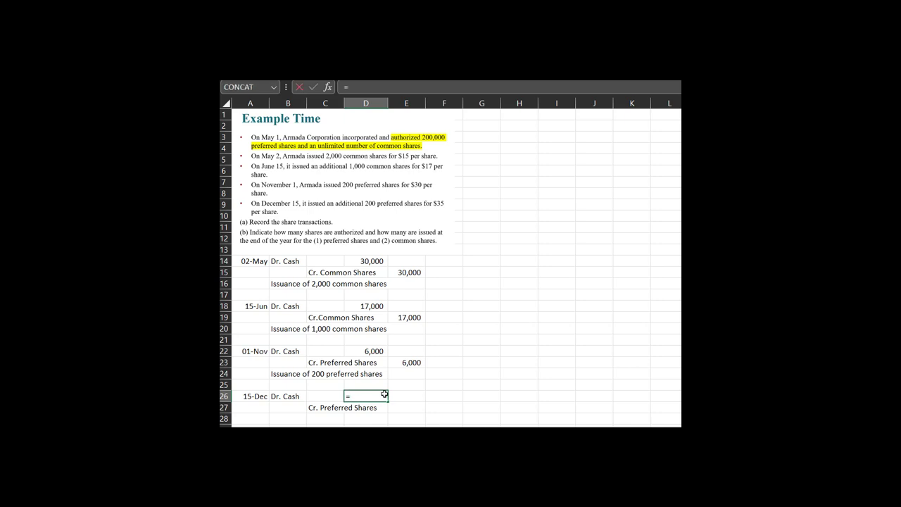
type("200*35")
key("Return")
Copy the December 15 cash amount from D26 into E27 as the Preferred Shares credit
key("Up")
key("ctrl+c")
key("Down")
key("Right")
key("ctrl+v")
Copy the preferred share issuance description from B24 into B28 under the December 15 entry
key("Down")
key("Left")
key("Left")
key("Left")
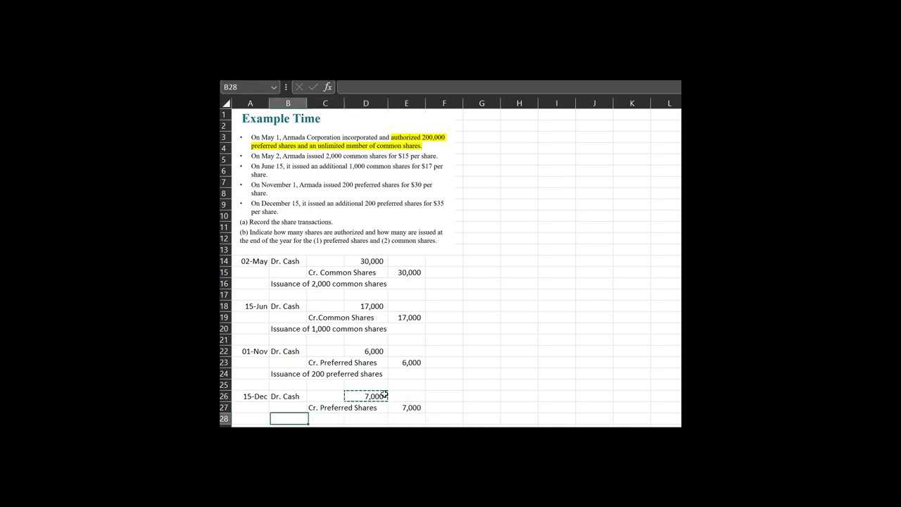
key("Up")
key("Up")
key("Up")
key("Up")
key("ctrl+c")
key("Down")
key("Down")
key("Down")
key("Down")
key("ctrl+v")
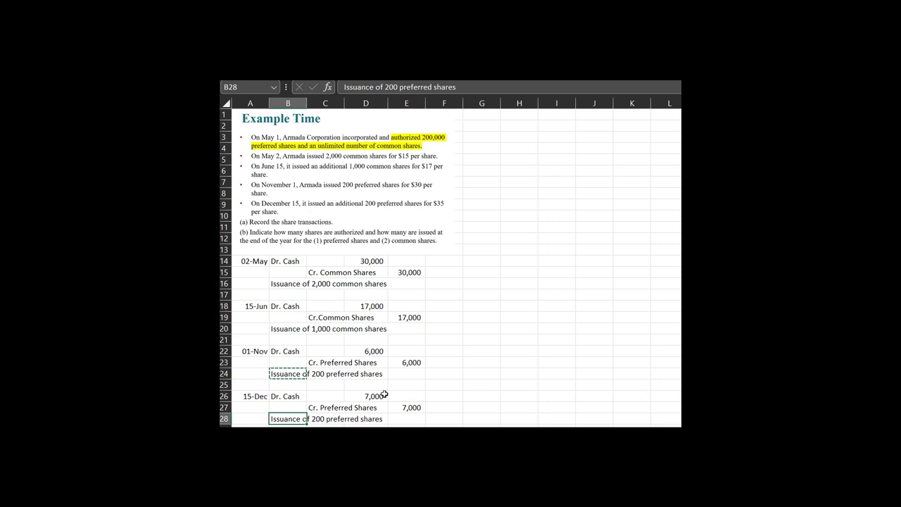
left_click(332, 409)
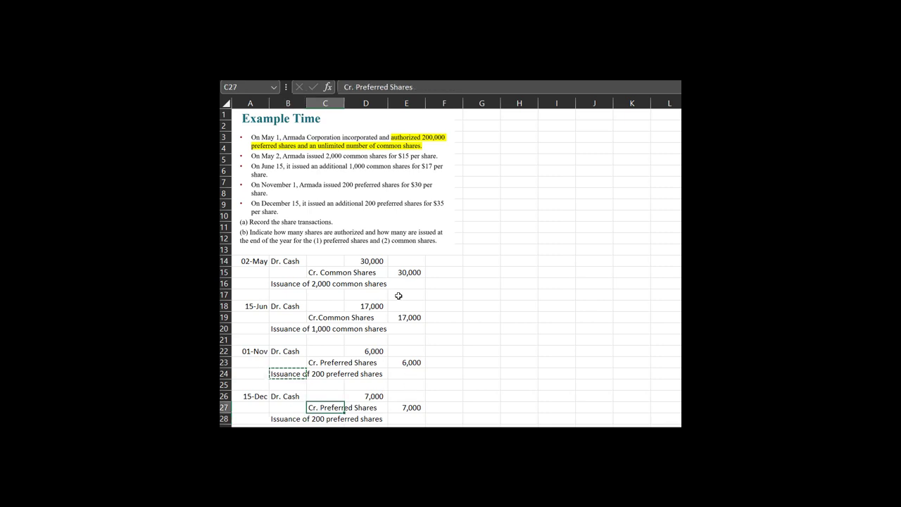
left_click_drag(256, 261, 412, 418)
left_click_drag(521, 340, 575, 339)
Enter the common share answer "b) authorized: unlimited c/s & issued 3,000 c/s" in G14
left_click(486, 262)
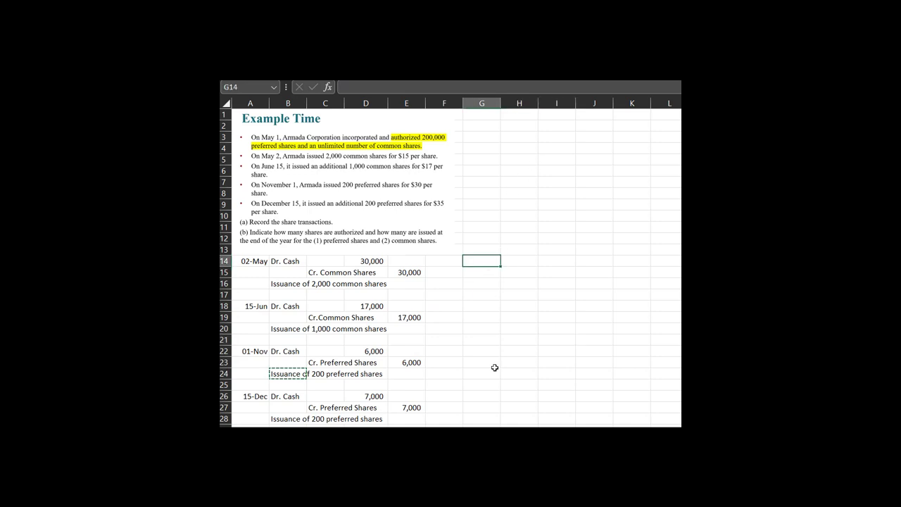
type("b) authro")
key("BackSpace")
key("BackSpace")
type("or")
key("BackSpace")
key("BackSpace")
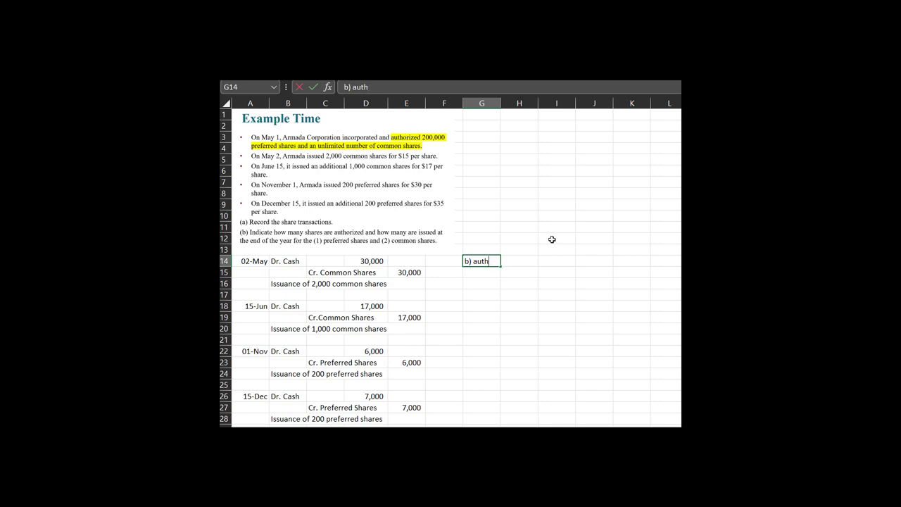
type("orized\":")
key("BackSpace")
type(": unlimite")
type("d C")
type("c/s")
type(" &")
type(" issued")
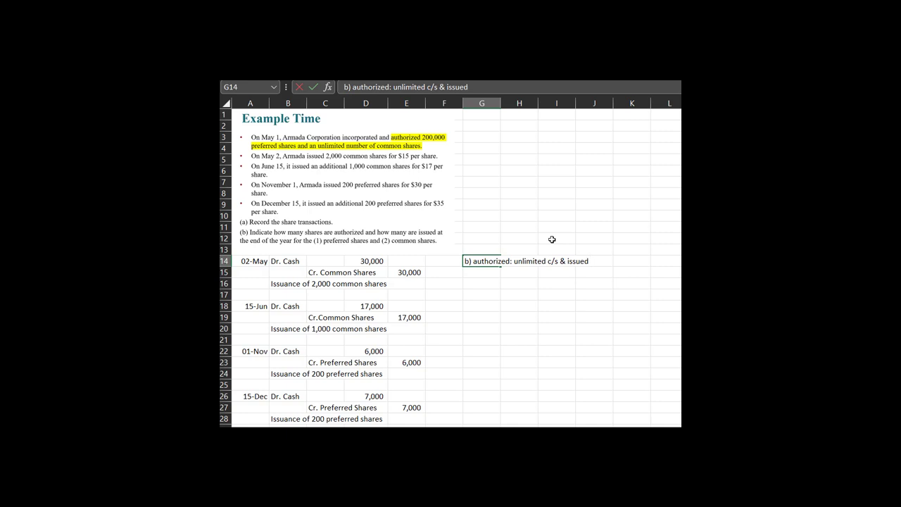
type(" 3,000 c/s")
key("Return")
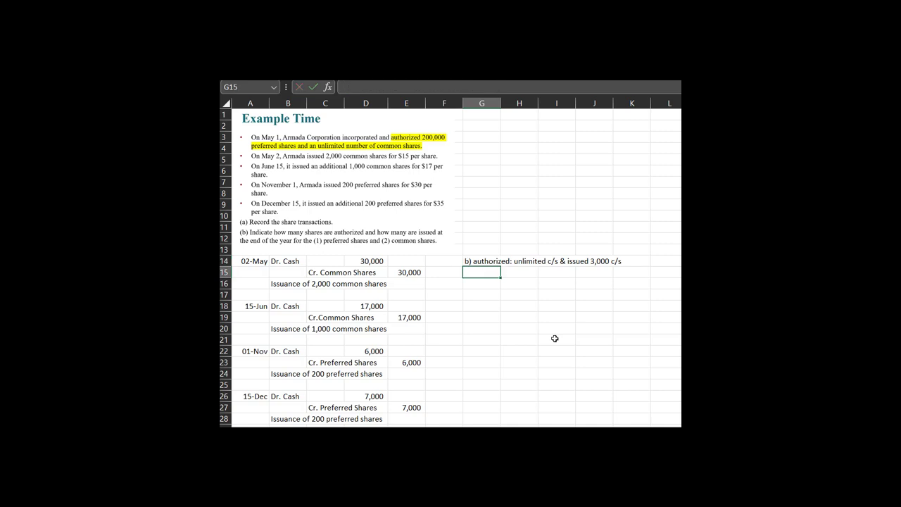
Remove the colon after "authorized" in the common share answer in G14
left_click(486, 255)
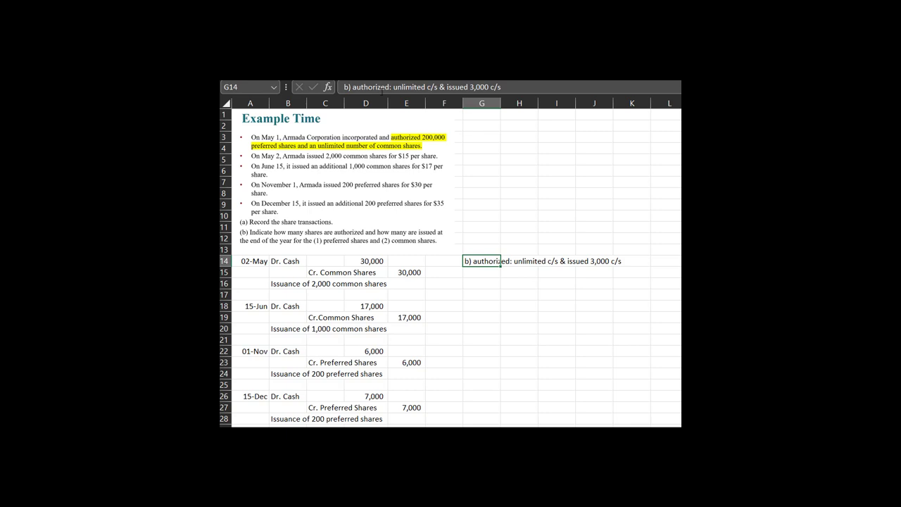
left_click(391, 87)
key("BackSpace")
key("Return")
key("Return")
Copy the common share answer from G14 into G16 and remove the "b)" prefix from the copy
key("Up")
key("Up")
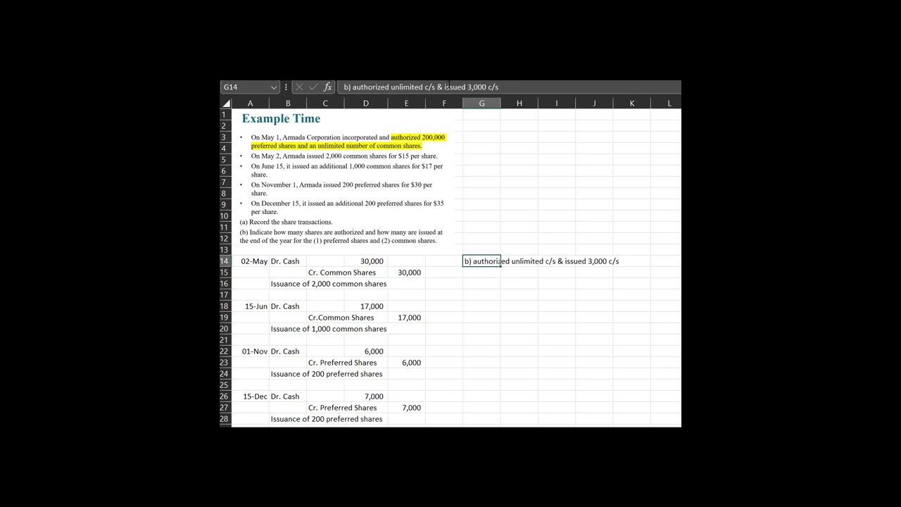
key("ctrl+c")
key("Down")
key("Down")
key("ctrl+v")
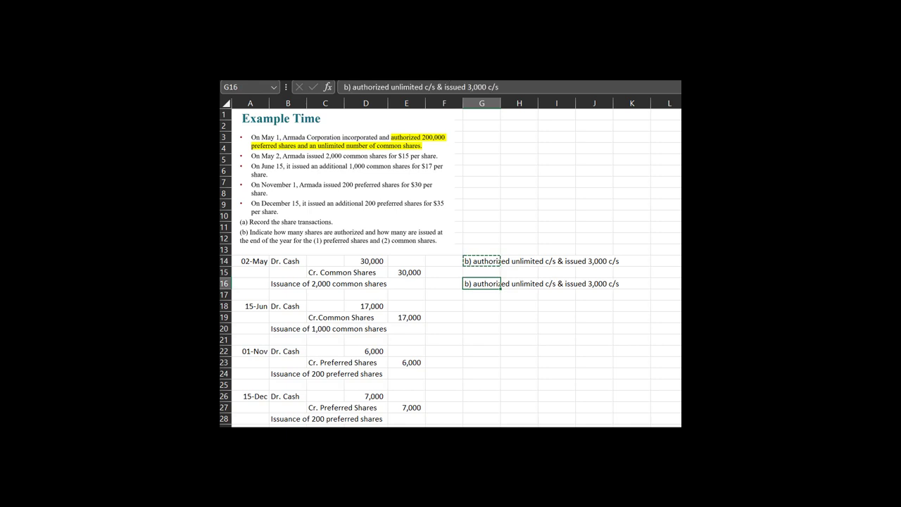
left_click(352, 88)
key("BackSpace")
key("BackSpace")
key("BackSpace")
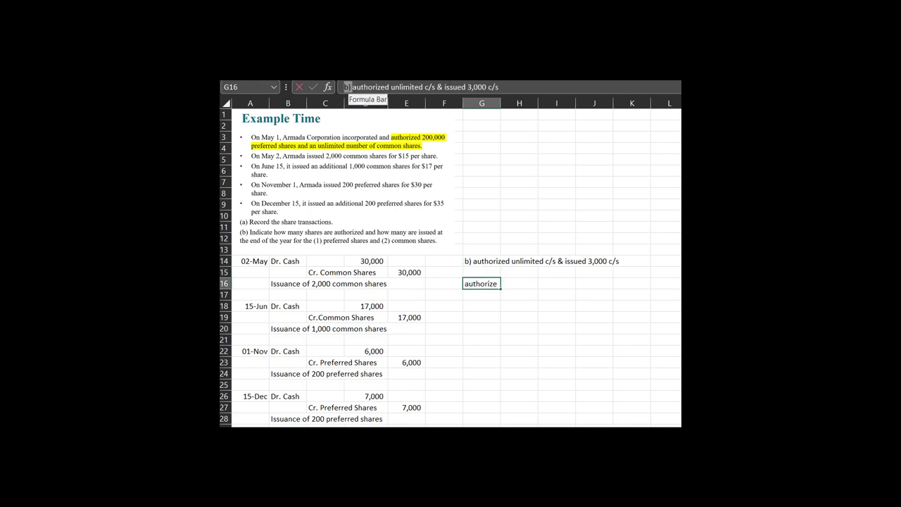
Change the authorized part of the copied answer in G16 to "200,000 p/s"
key("ctrl+Right")
key("ctrl+Right")
key("ctrl+Right")
key("ctrl+Right")
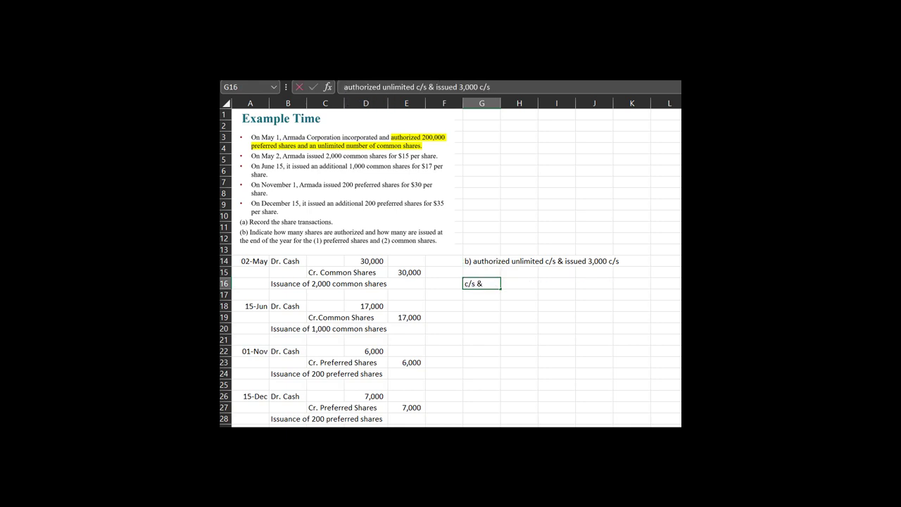
key("Delete")
type("p")
key("ctrl+Left")
key("ctrl+Left")
key("BackSpace")
key("BackSpace")
key("BackSpace")
key("BackSpace")
key("BackSpace")
key("BackSpace")
key("BackSpace")
key("BackSpace")
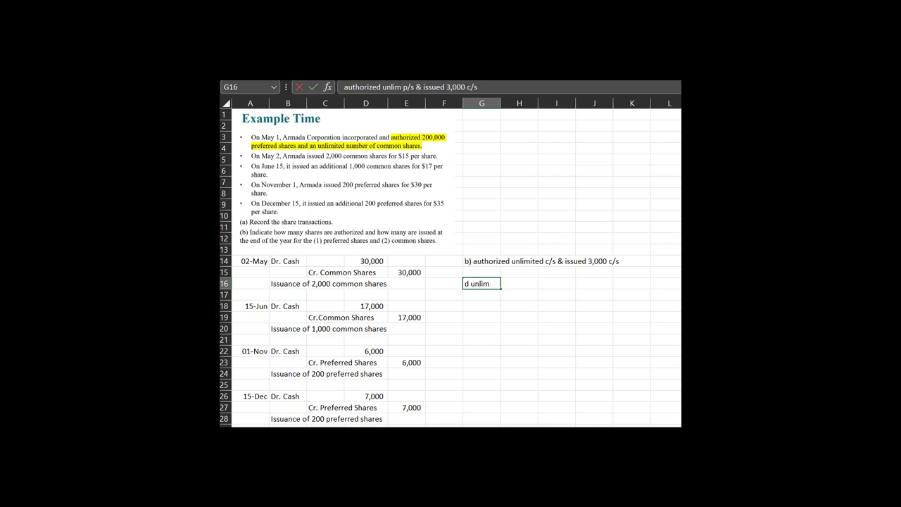
key("BackSpace")
type("200,000")
Change the issued part of the answer in G16 to "400 p/s"
key("End")
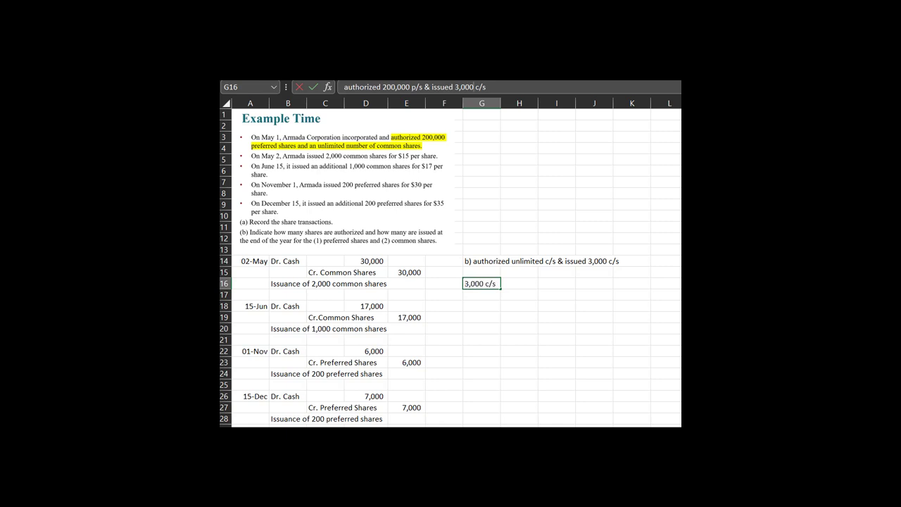
key("Left")
key("Left")
key("Left")
key("Left")
key("BackSpace")
key("BackSpace")
key("BackSpace")
key("BackSpace")
key("BackSpace")
type("1")
key("BackSpace")
type("400")
key("Right")
key("Right")
key("BackSpace")
type("p")
key("Return")
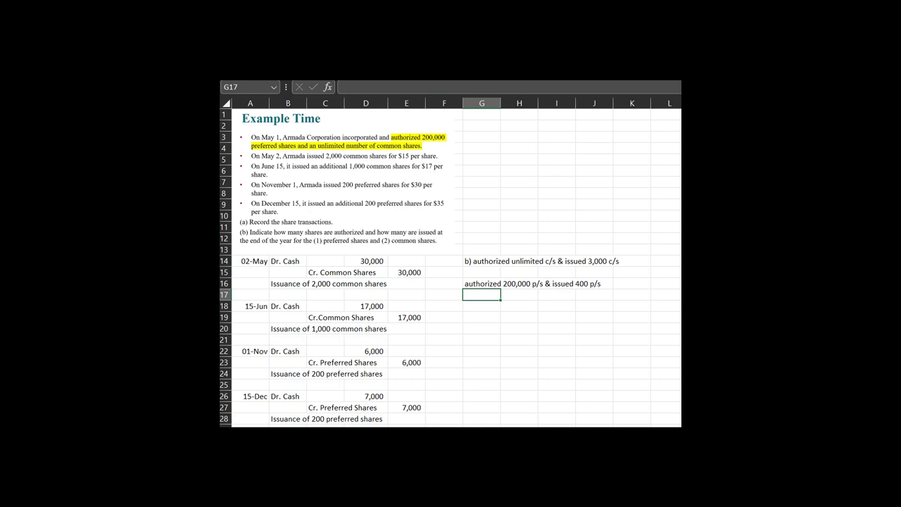